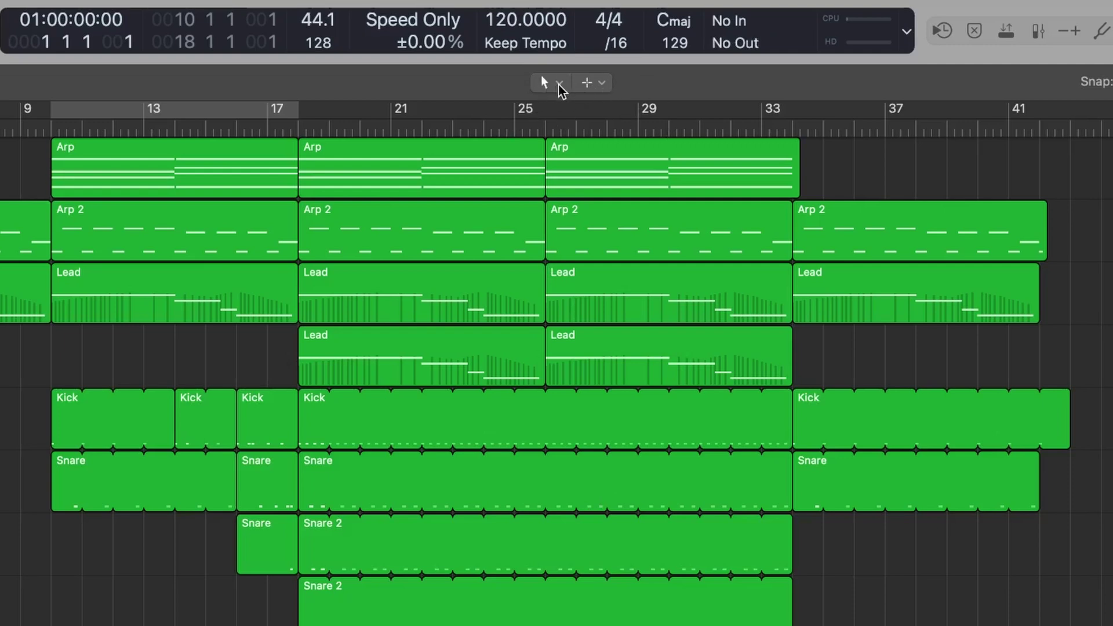
Keep Pointer as the left-click tool and set Marquee as the Command-click tool
click(559, 84)
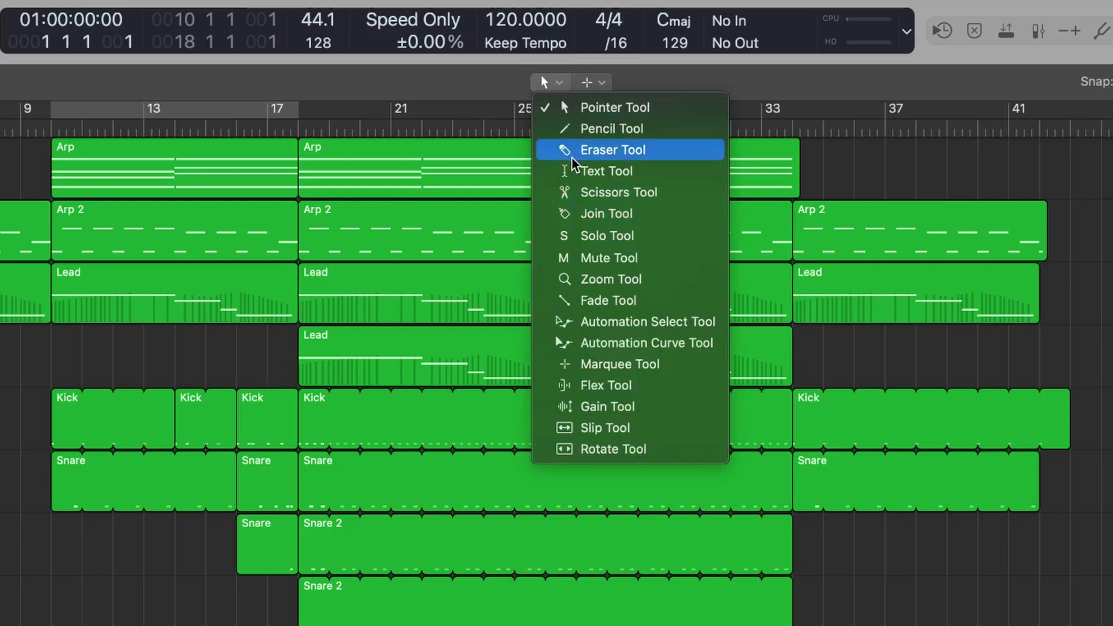
click(603, 109)
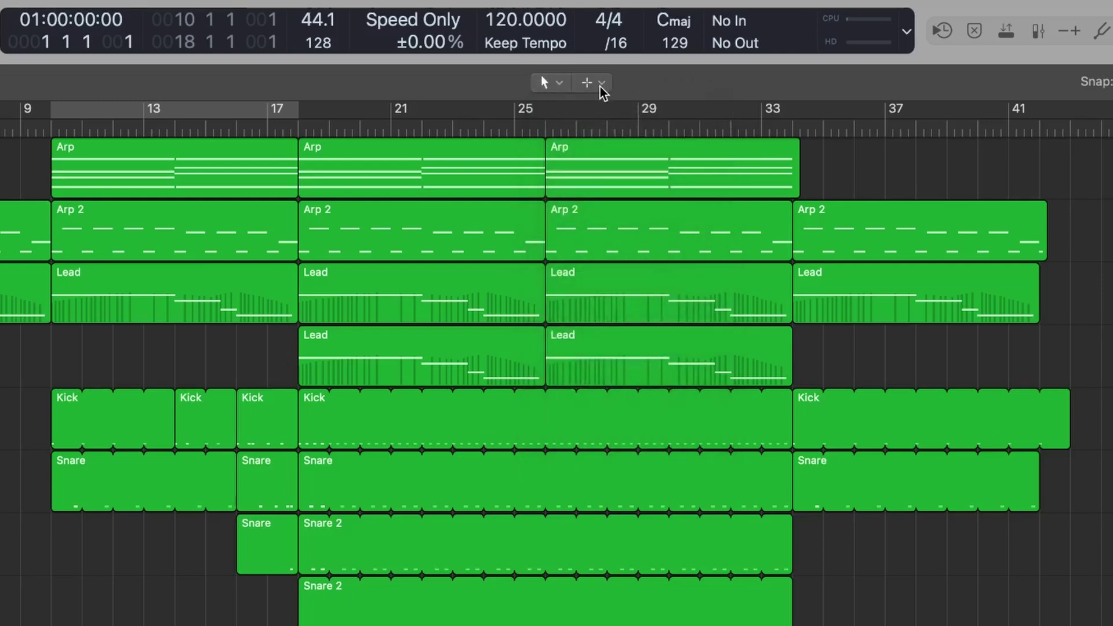
click(599, 86)
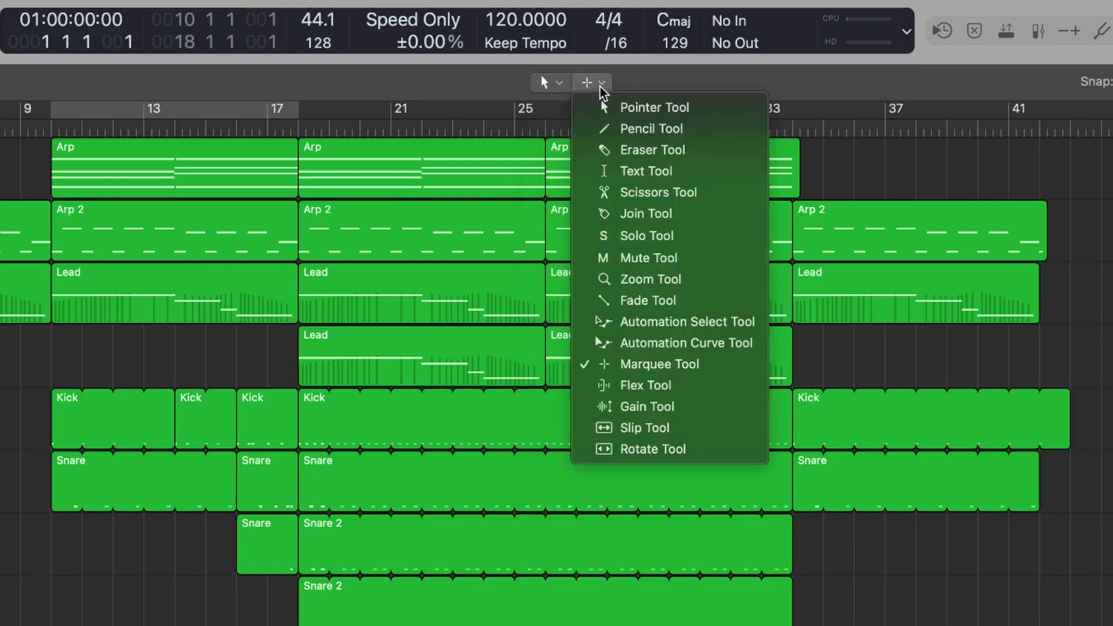
click(600, 85)
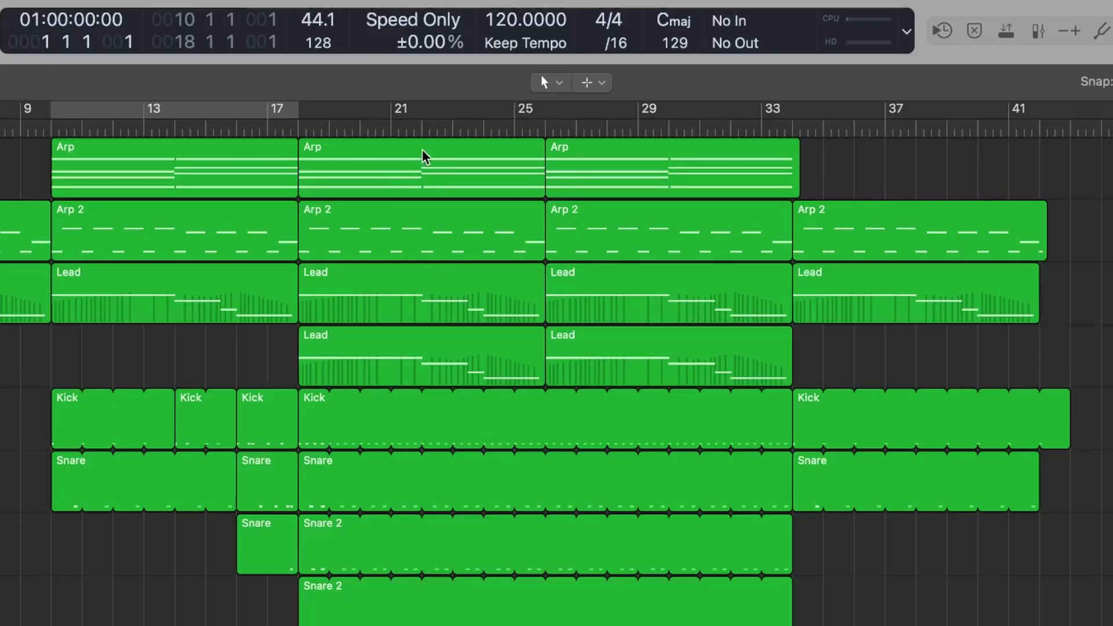
Marquee-select bars 36 back to 21 on the Arp track, then bars 18–19 over Shaker 05
click(422, 157)
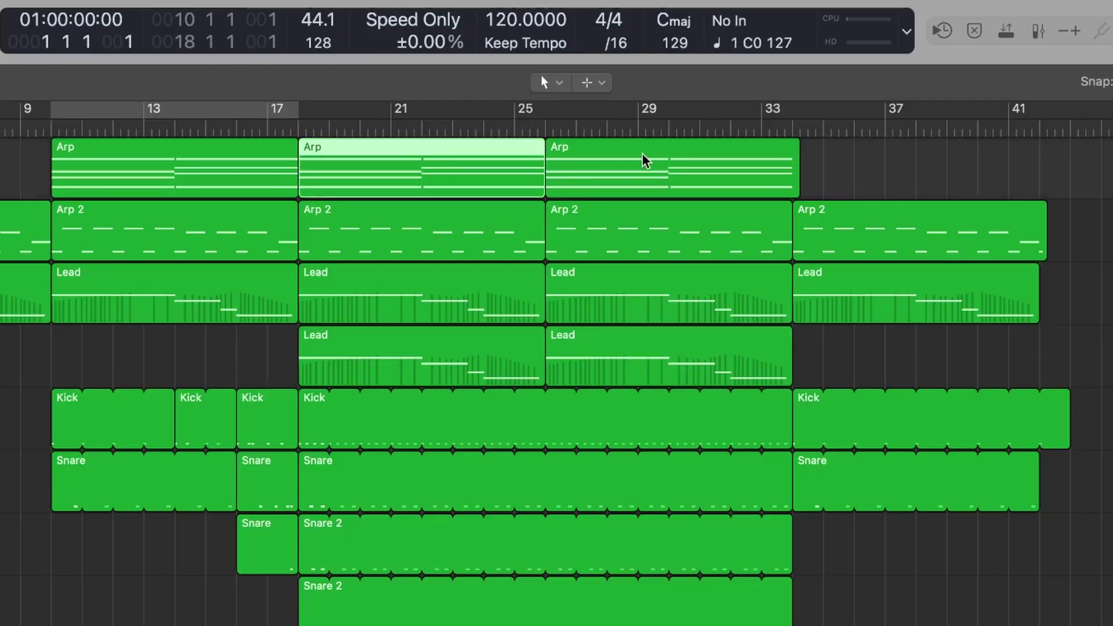
click(640, 145)
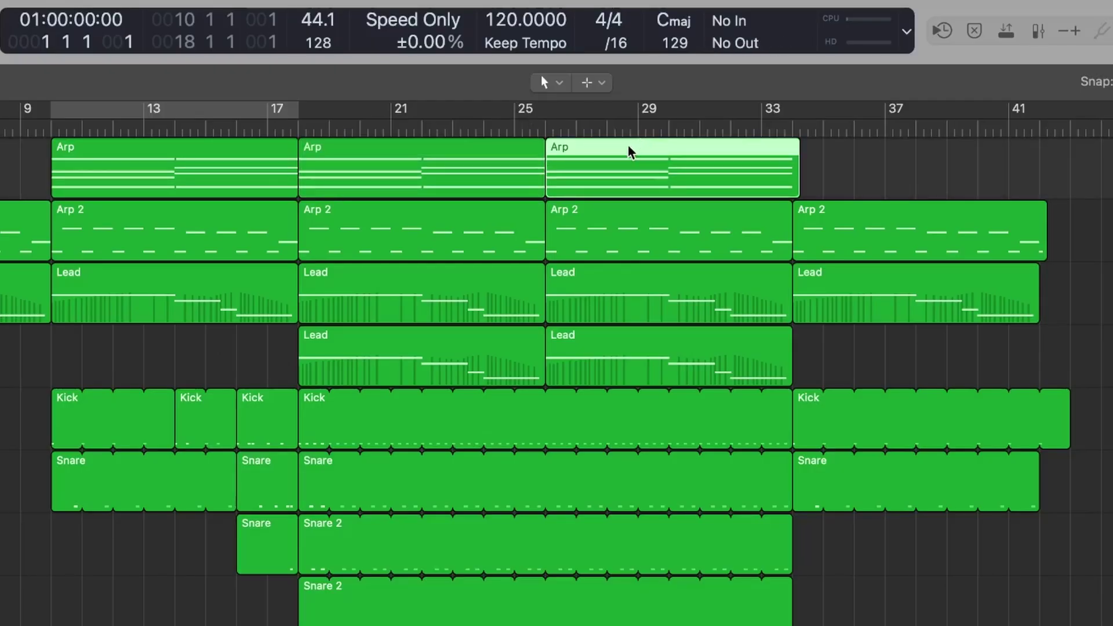
drag(853, 172, 395, 189)
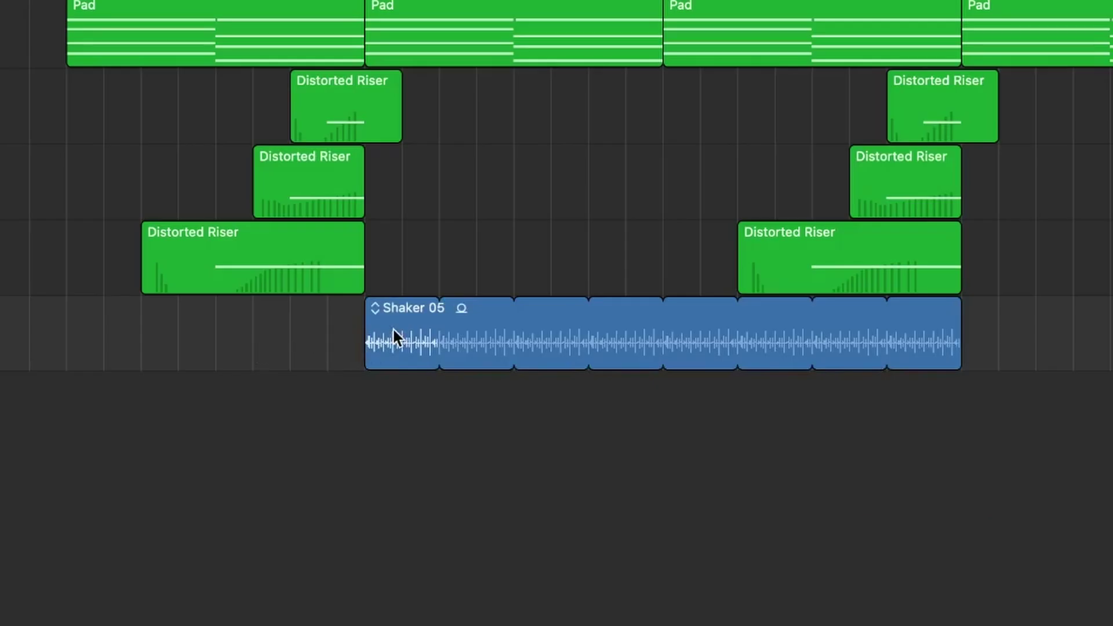
click(393, 331)
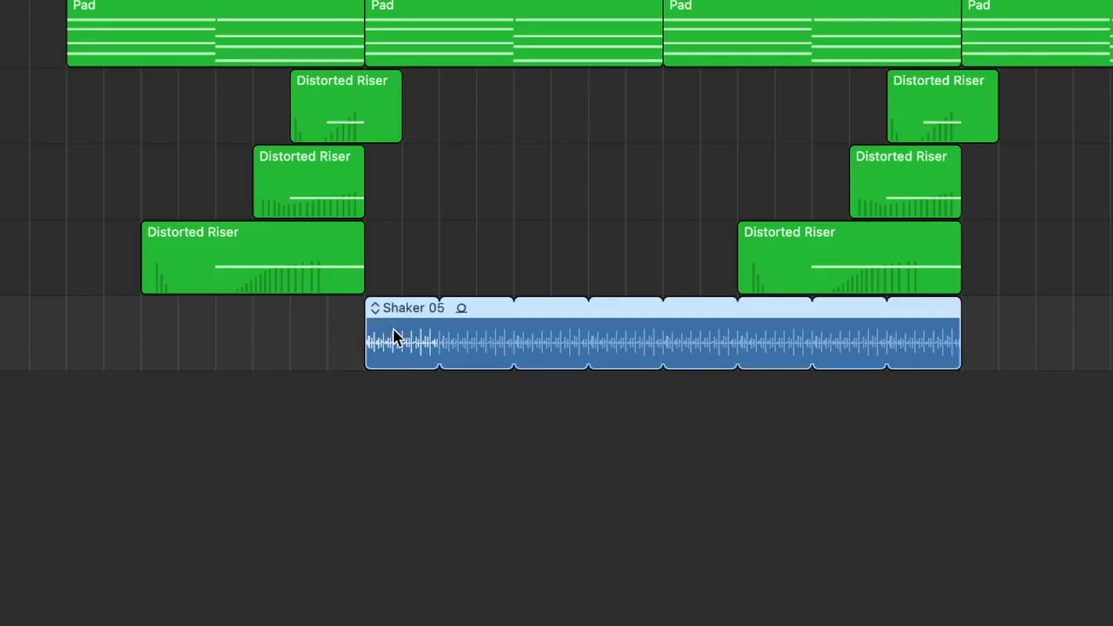
drag(364, 336, 237, 341)
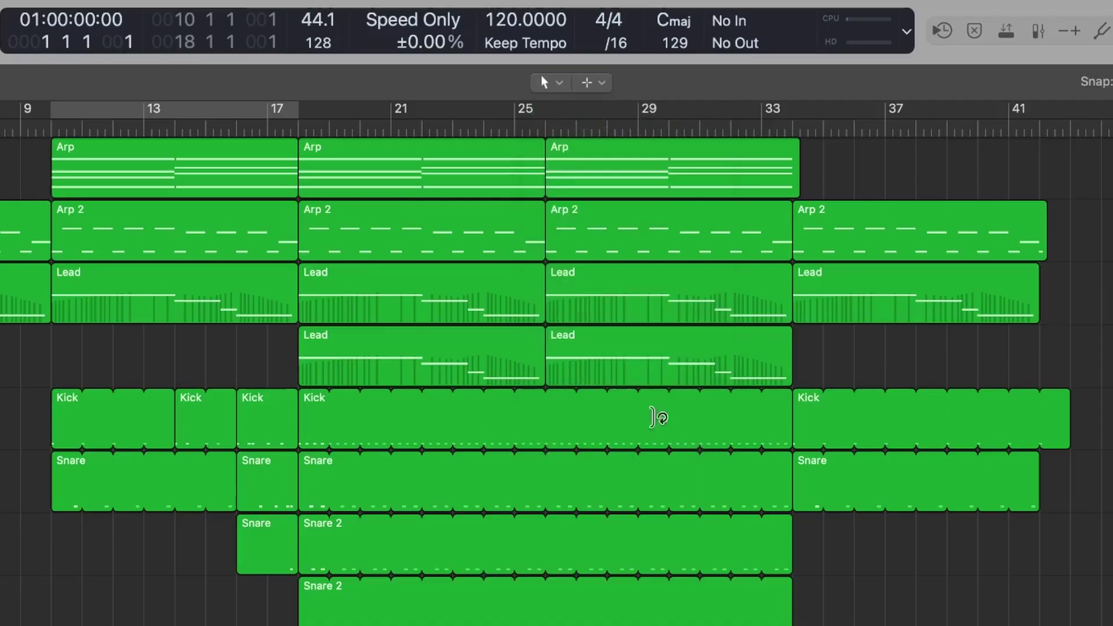
click(556, 84)
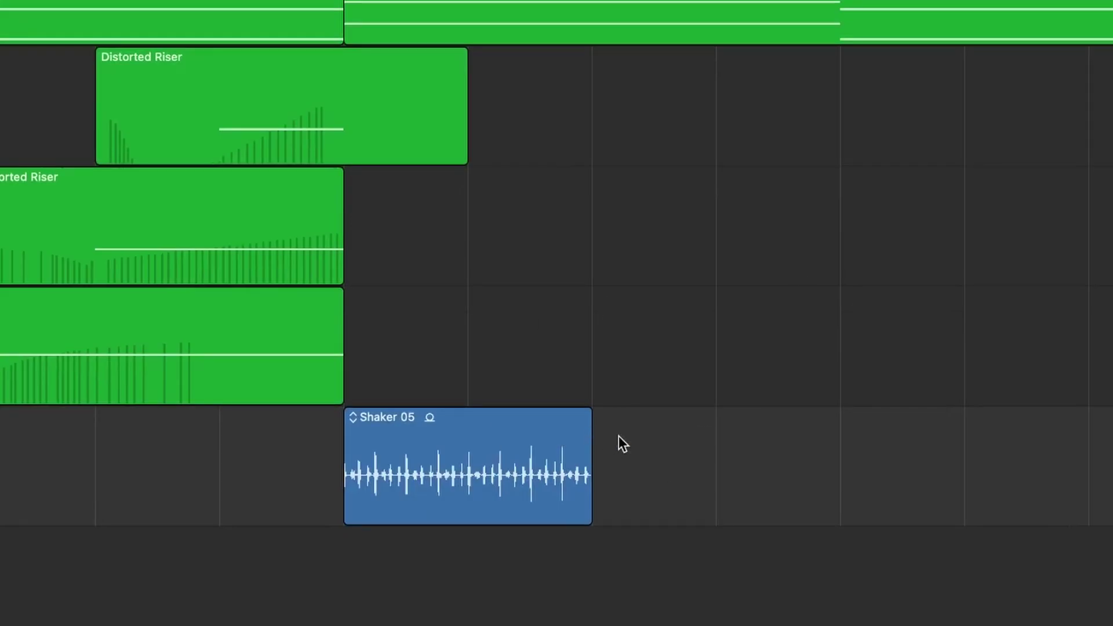
Drag a trial fade-out across the end of Shaker 05, then bring up the Tool menu with T
click(571, 429)
drag(650, 444, 489, 443)
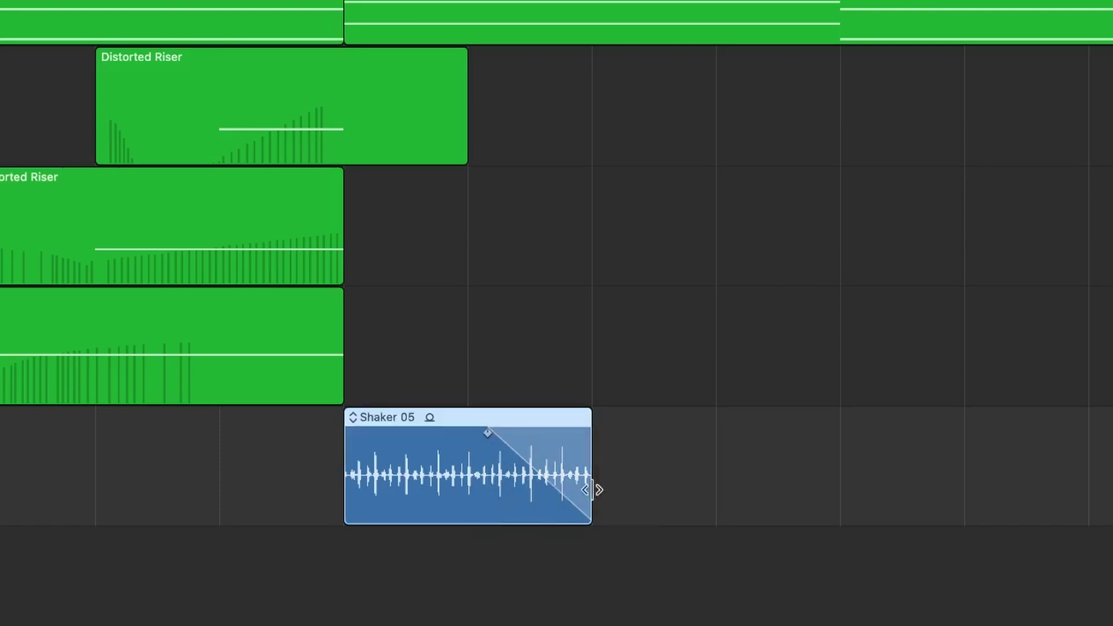
drag(678, 429, 735, 437)
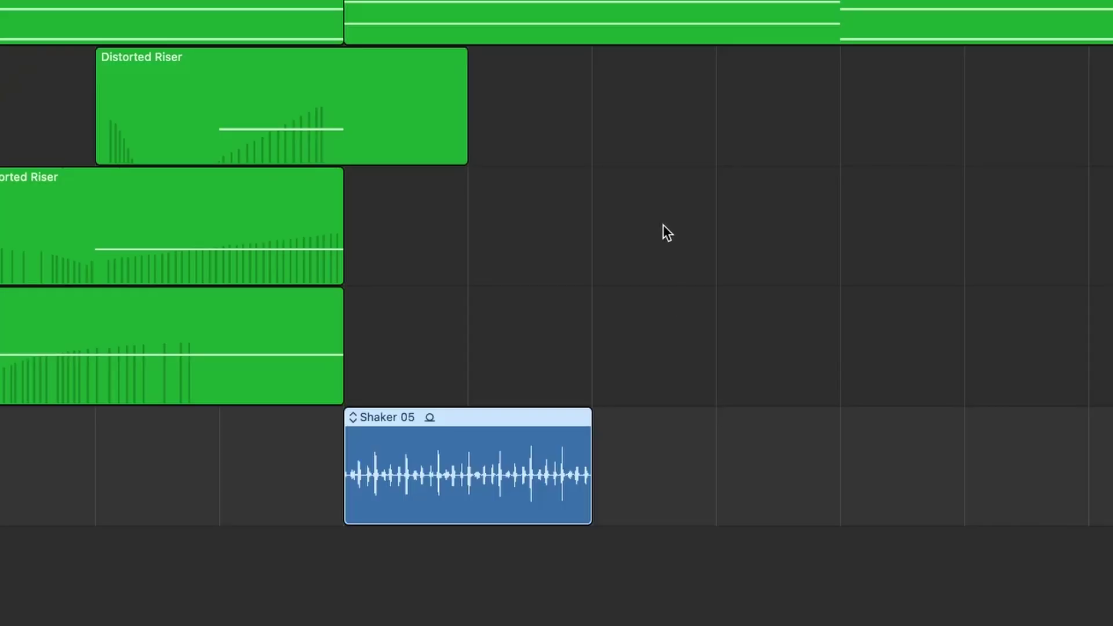
key(t)
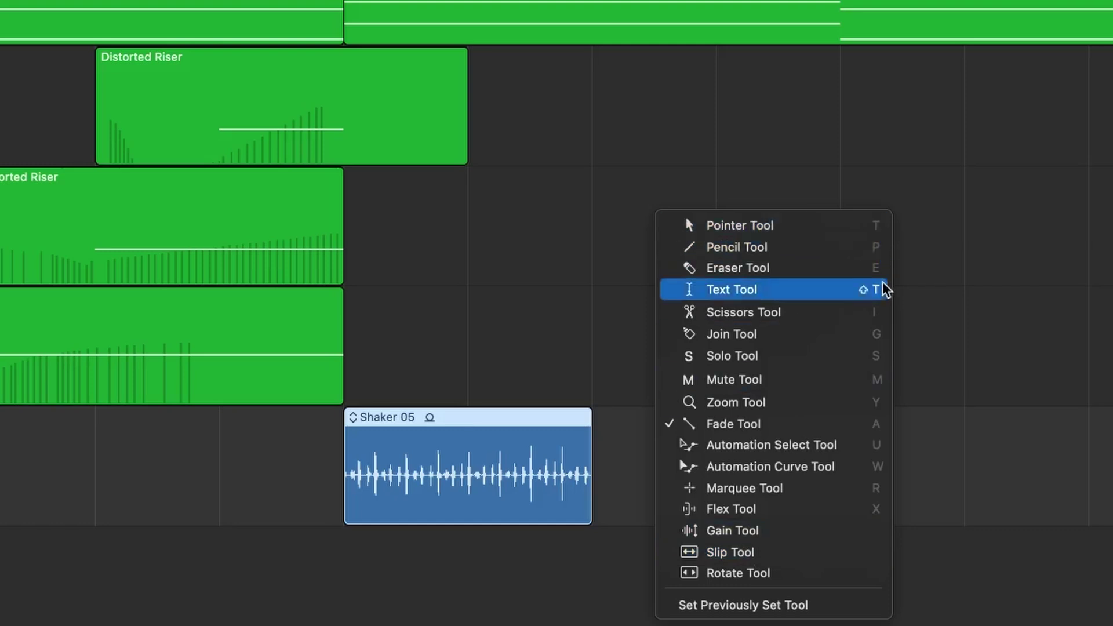
Pick the Fade Tool from the T menu and draw a fade-out over Shaker 05's end
click(888, 225)
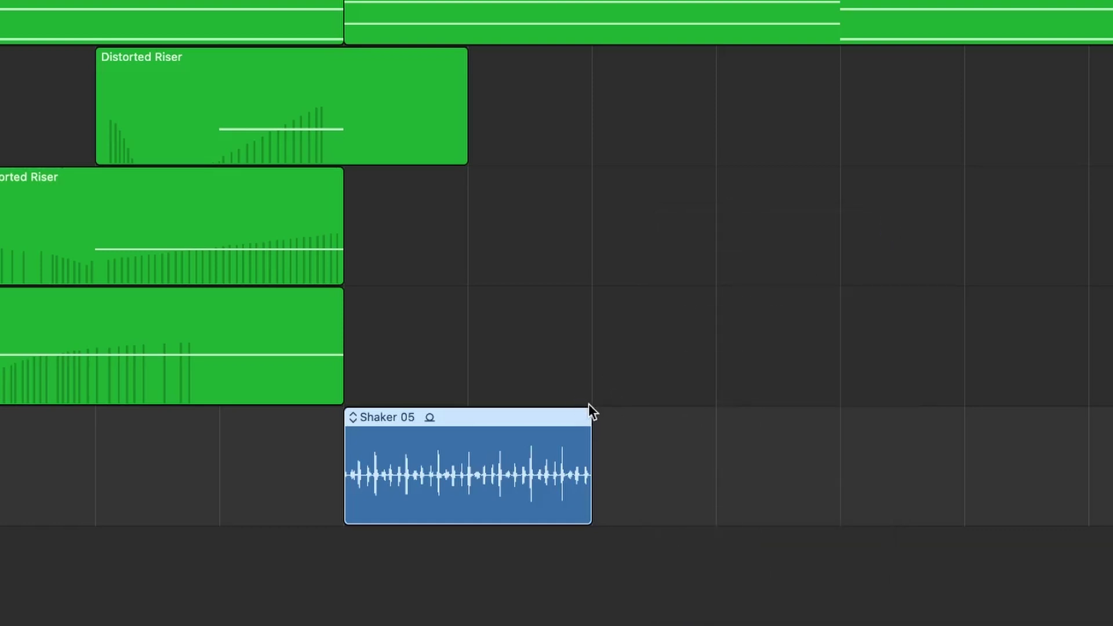
key(t)
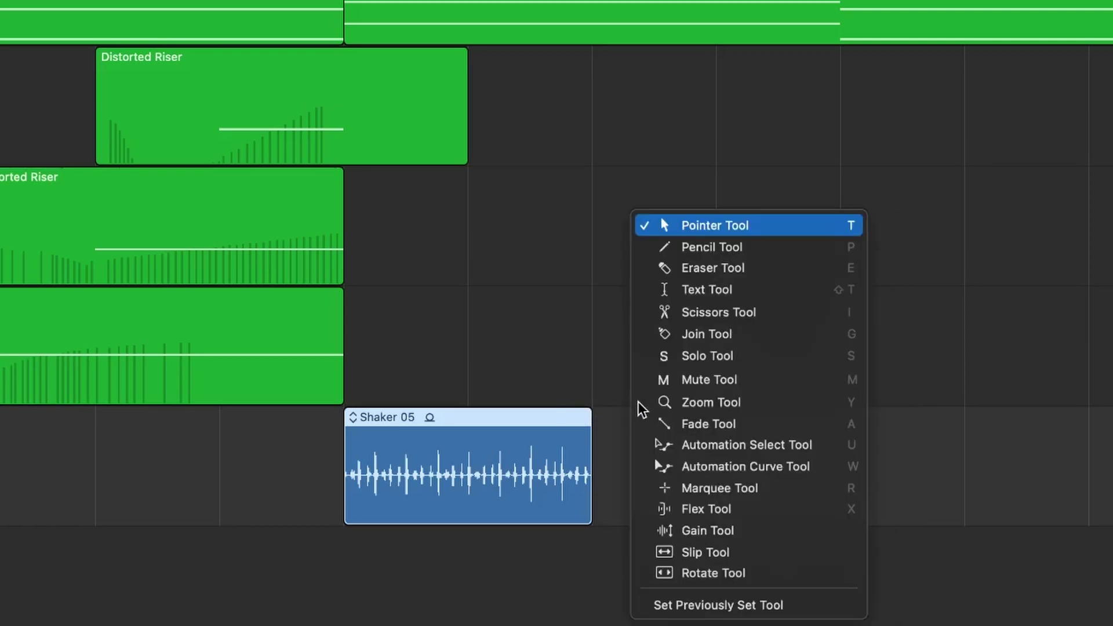
key(a)
drag(633, 412, 522, 453)
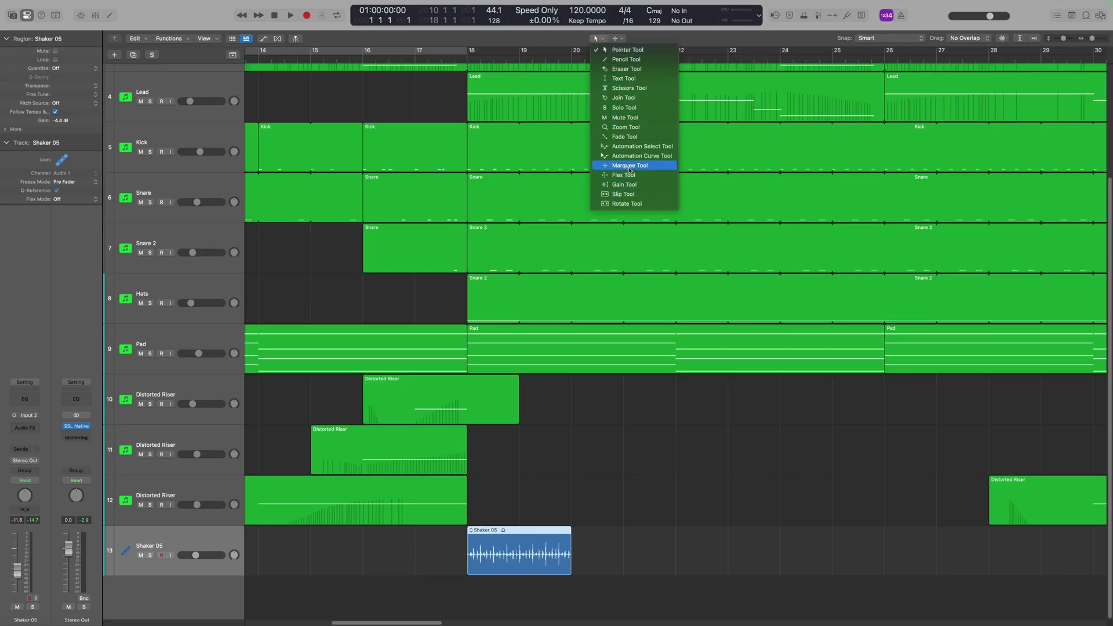
key(Escape)
Open the Snare 2 region in the Piano Roll and view its tool menu
click(493, 297)
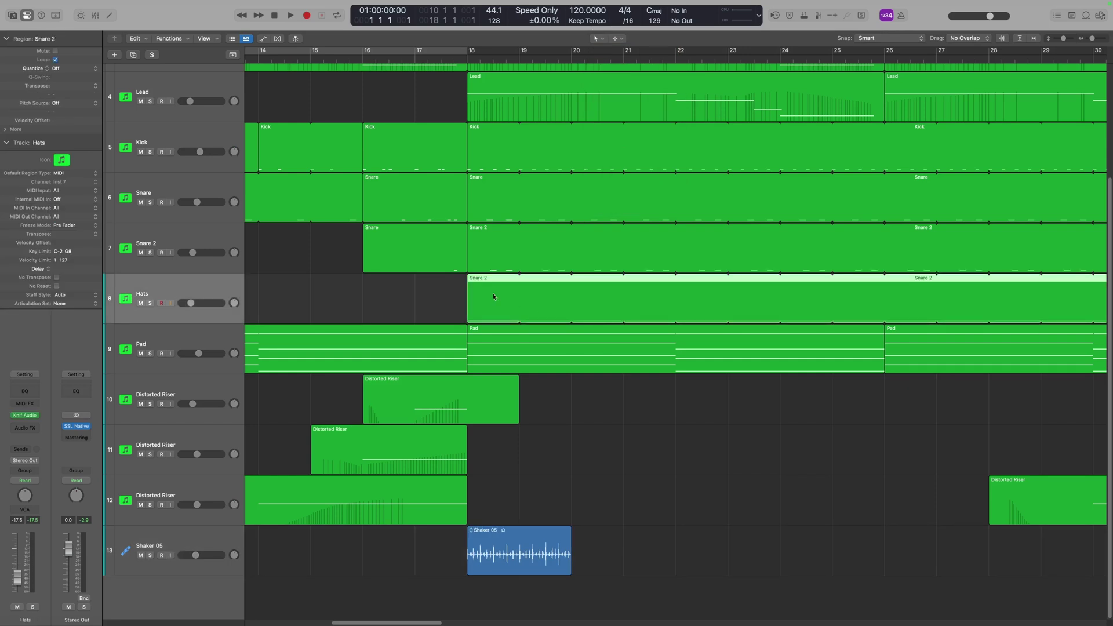
double_click(493, 297)
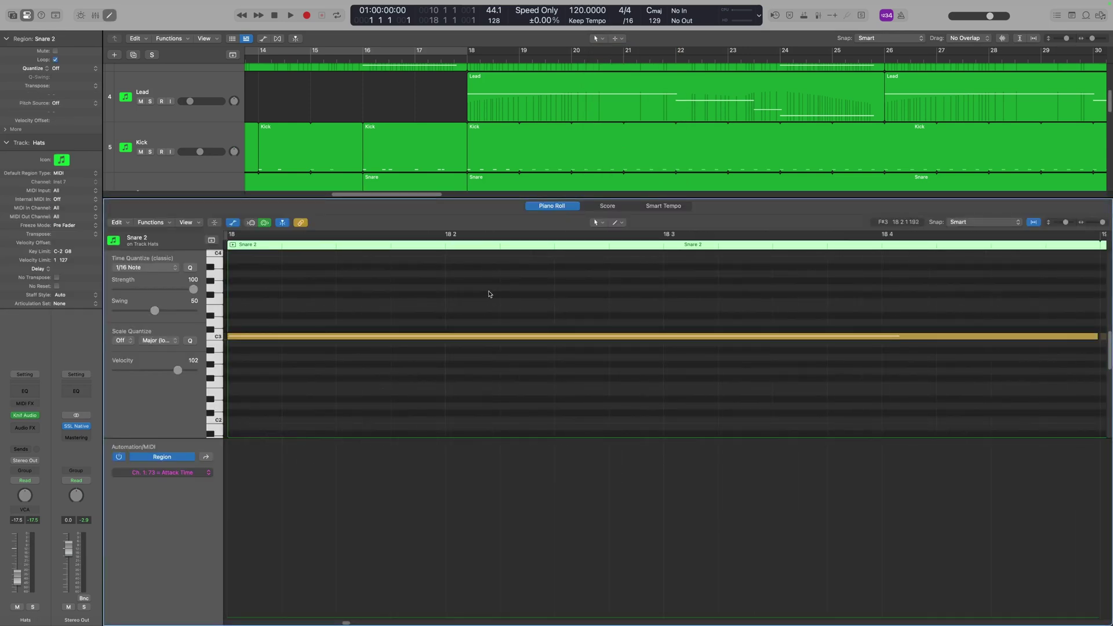
click(593, 222)
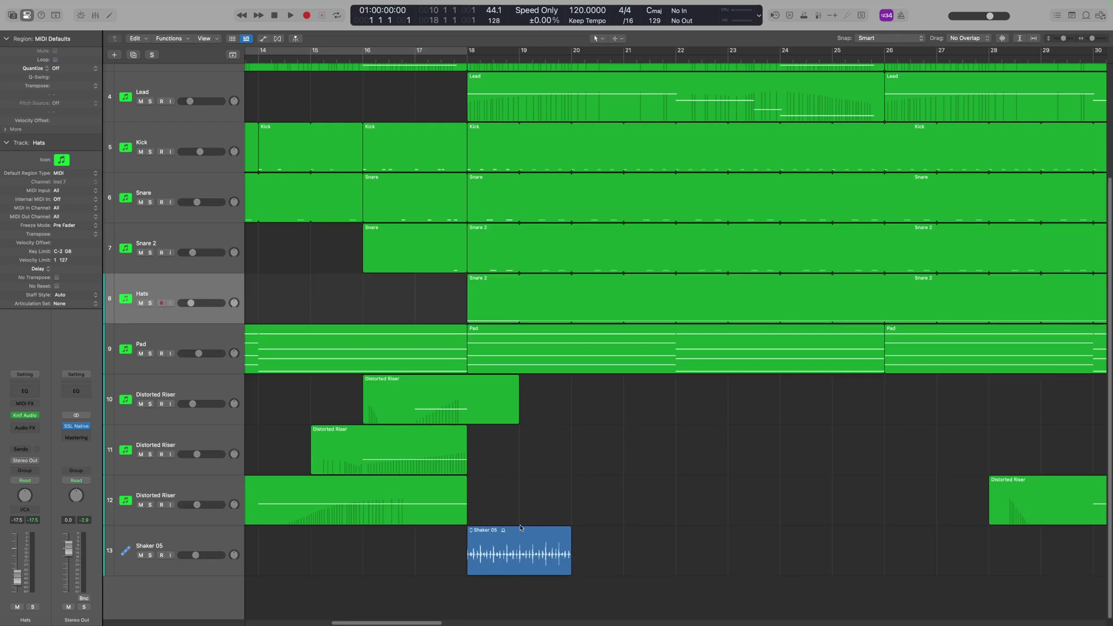
Open Shaker 05 in the Audio Track Editor with E and view its tool menu
click(506, 554)
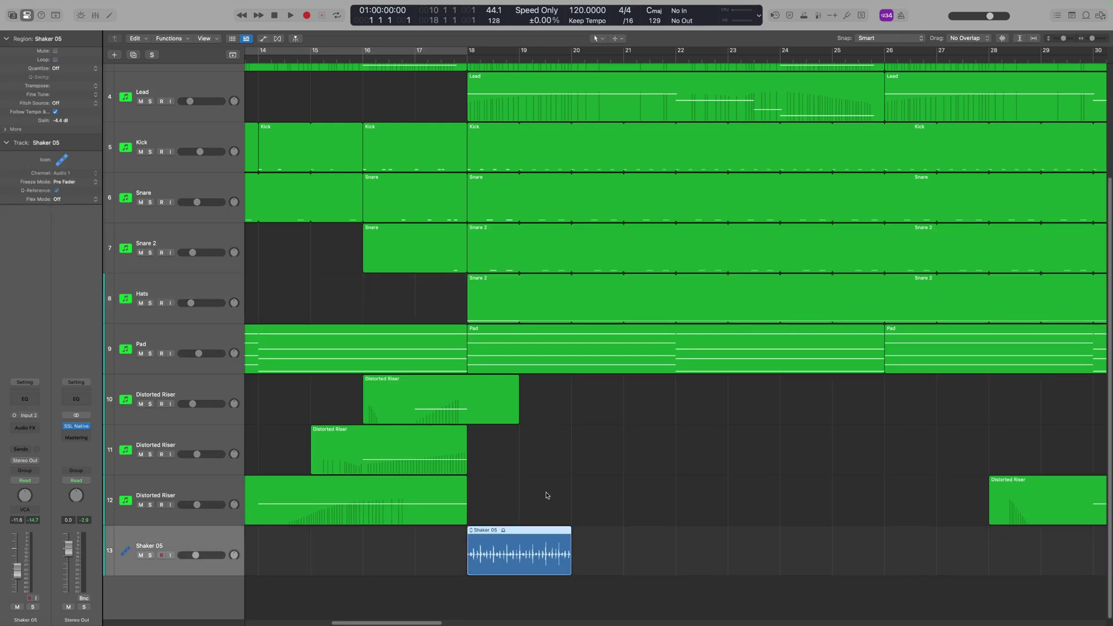
key(e)
click(597, 223)
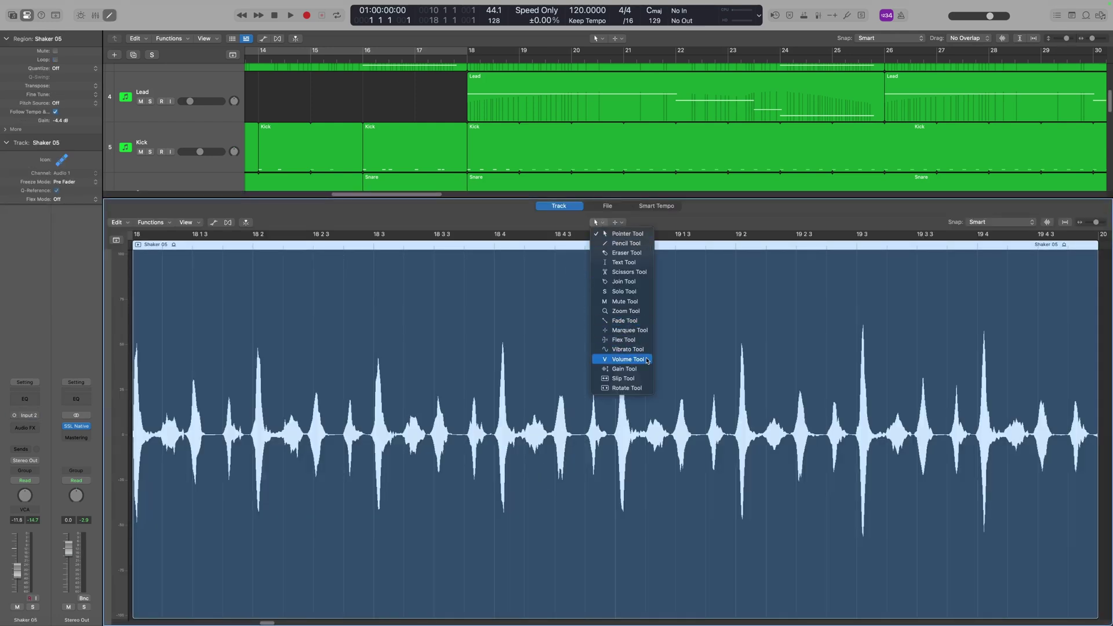
click(531, 219)
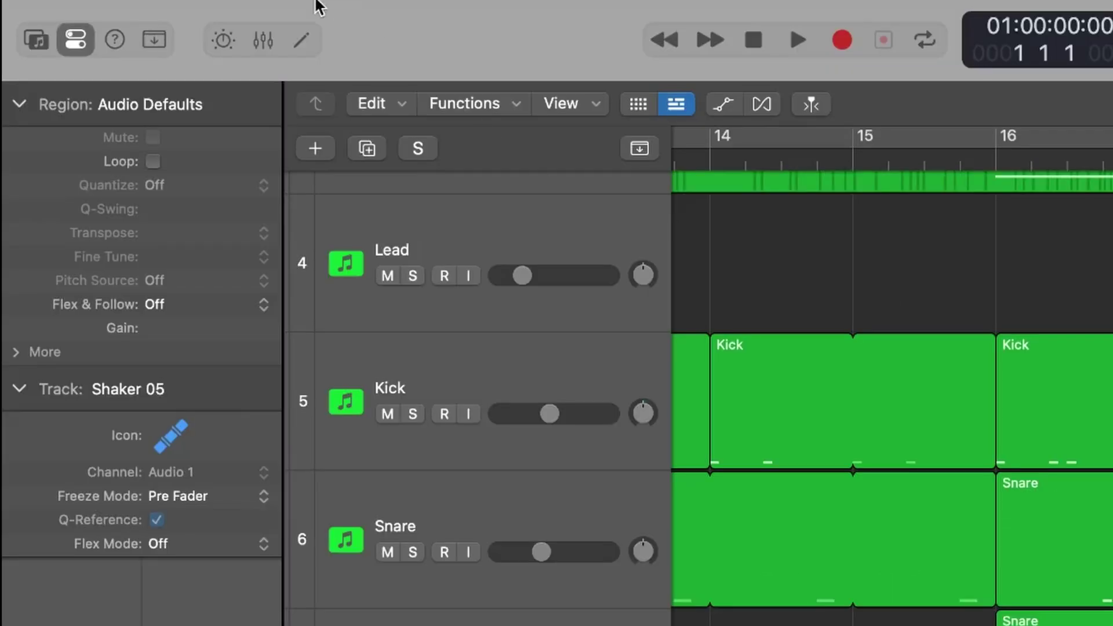
In Settings > General > Editing, set Right Mouse Button to Opens Shortcut Menu
mouse_move(337, 9)
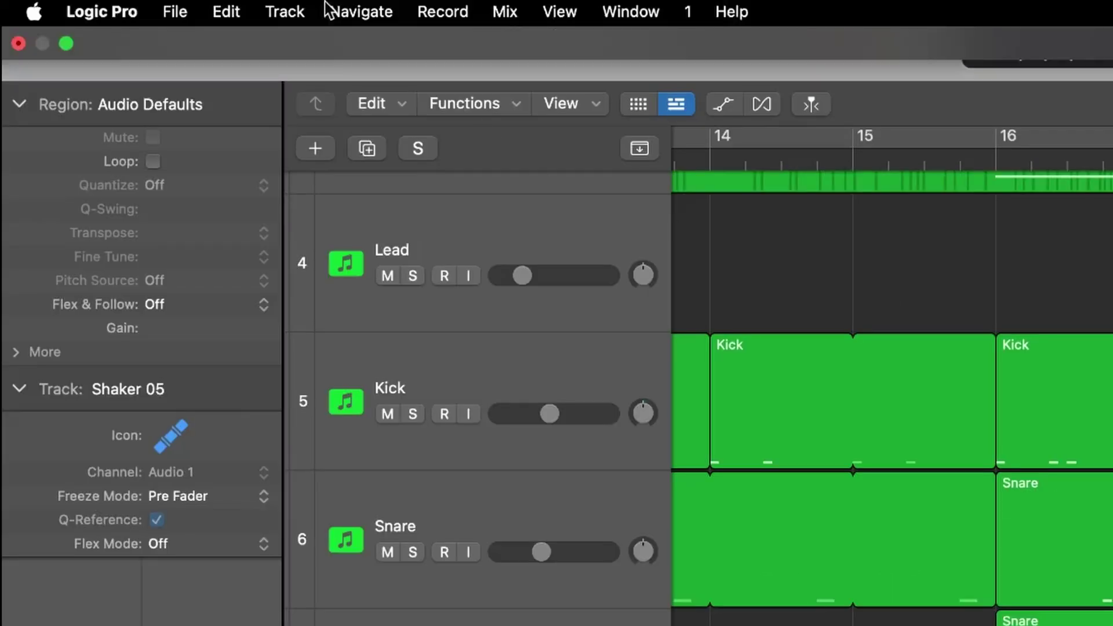
click(125, 12)
mouse_move(134, 84)
click(374, 86)
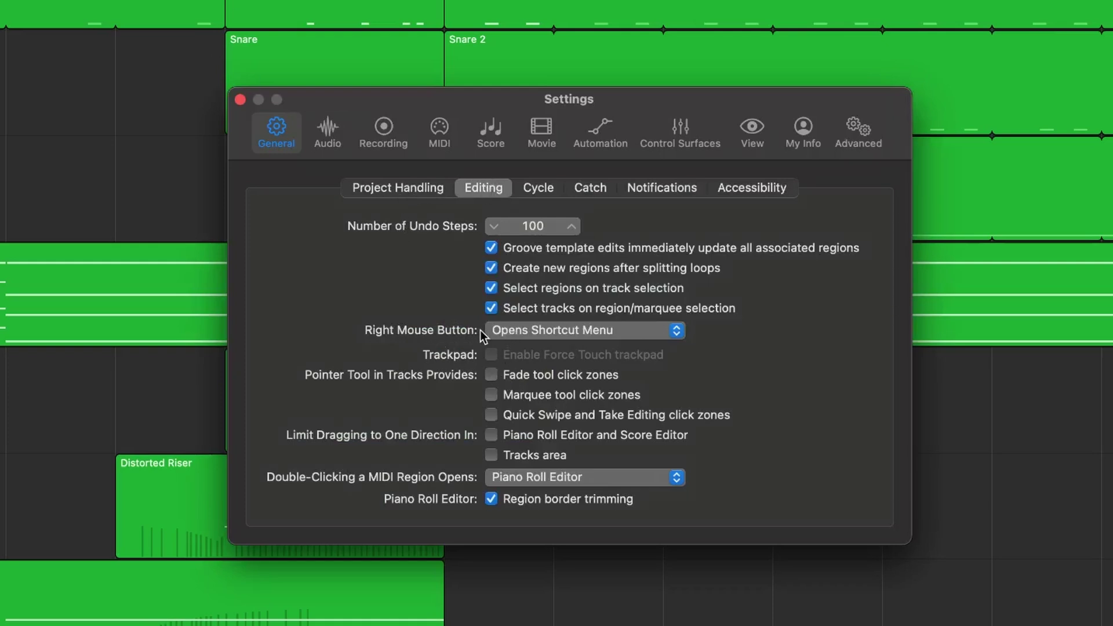
click(529, 330)
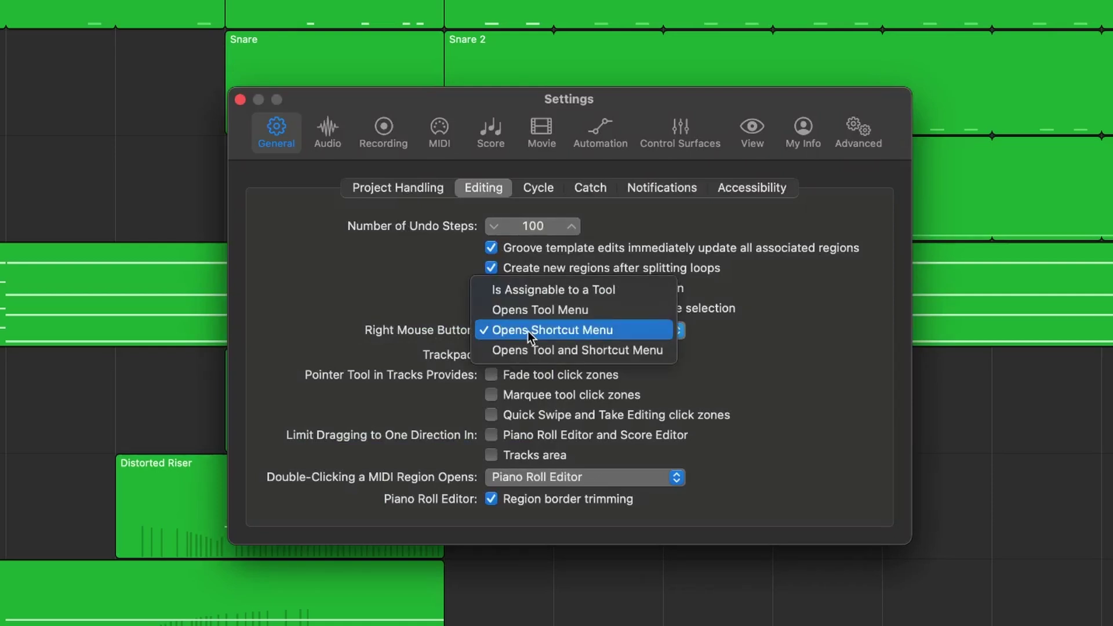
click(547, 290)
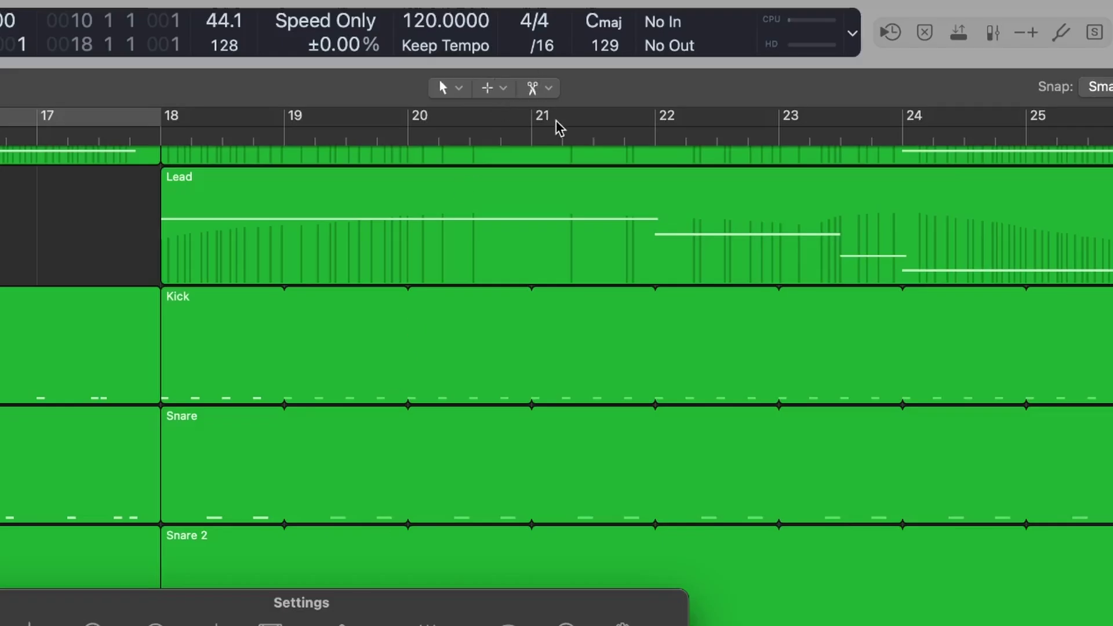
Close Settings and cut Shaker 05 in two with the Scissors Tool
key(super+w)
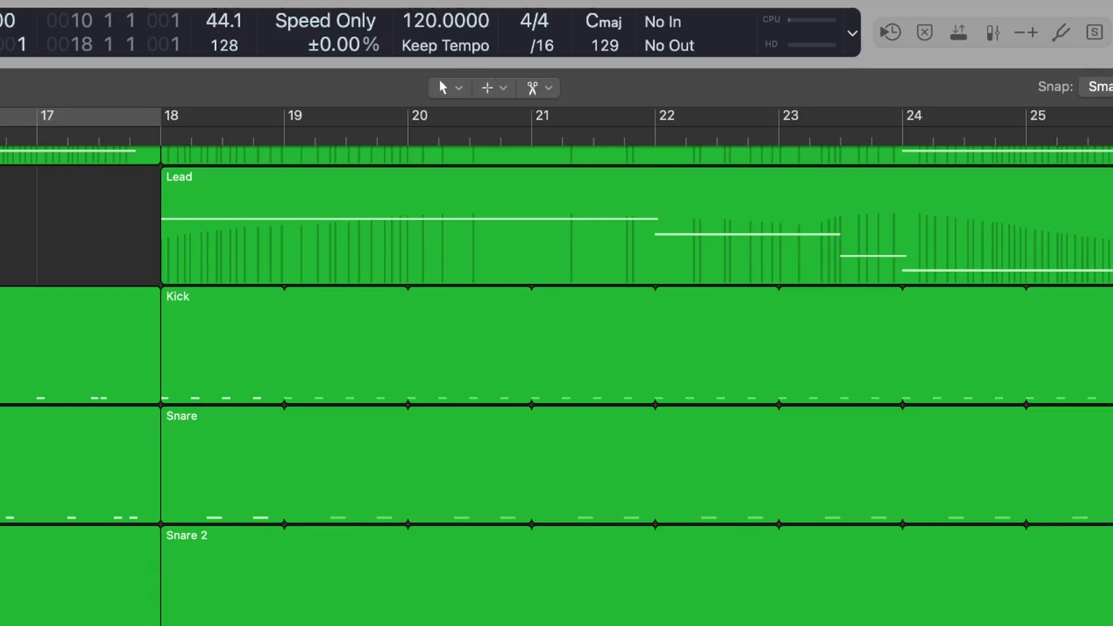
click(530, 88)
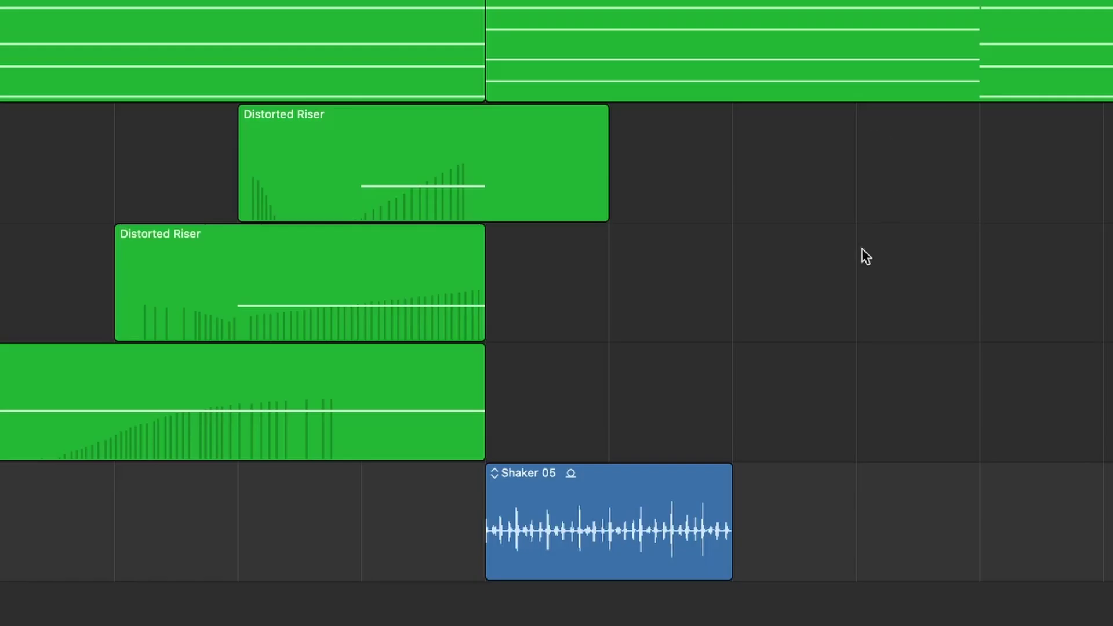
click(609, 486)
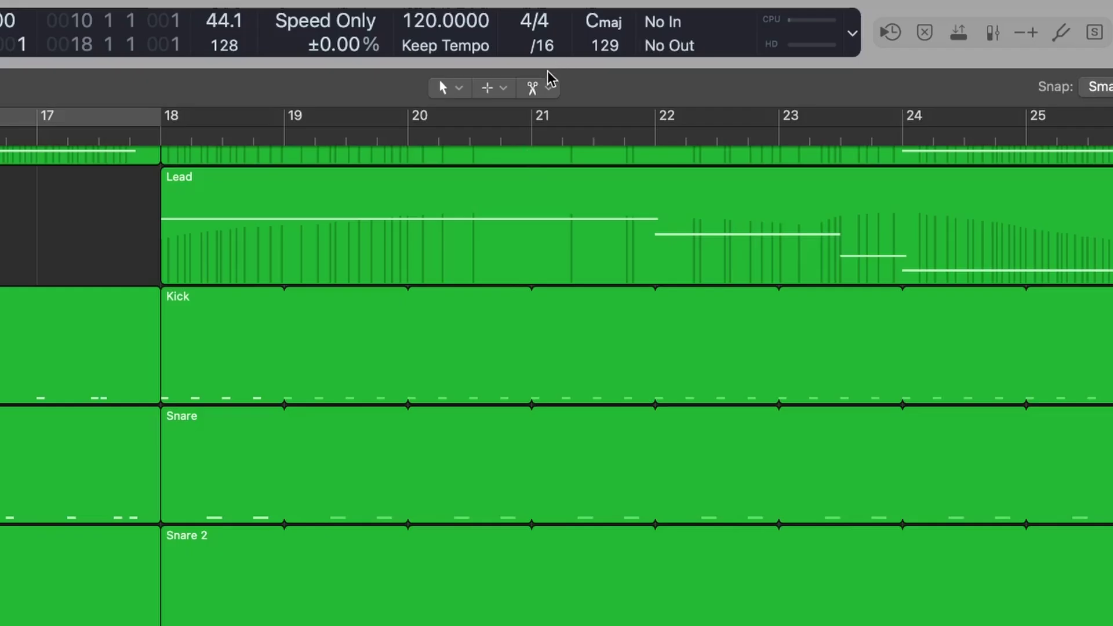
Select both Shaker 05 halves and merge them with the Join Tool
click(544, 88)
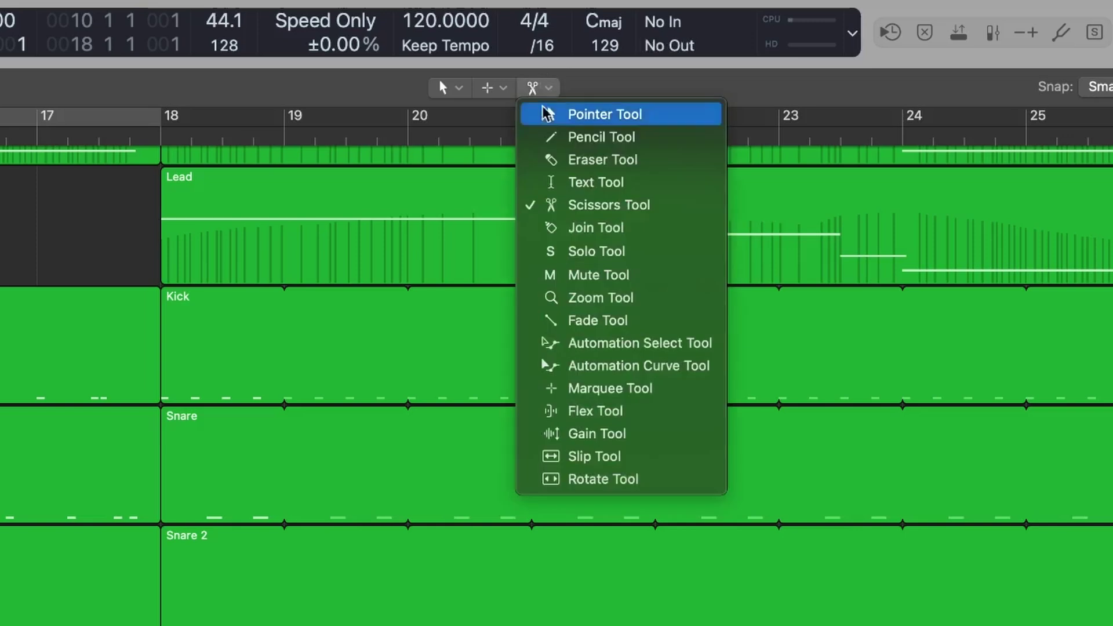
click(576, 226)
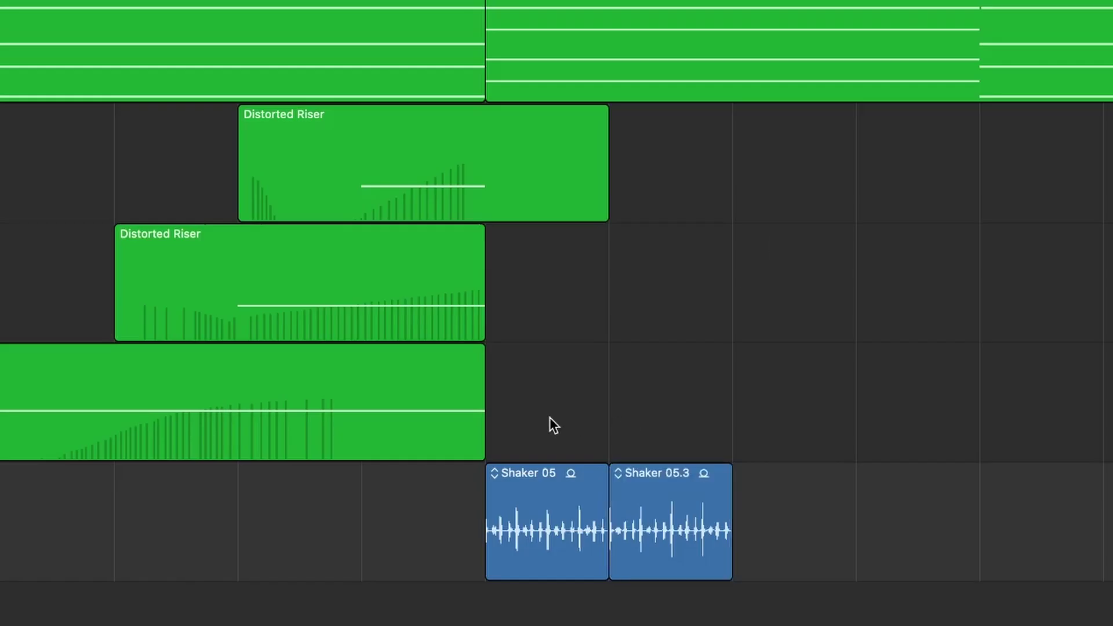
drag(547, 416, 653, 503)
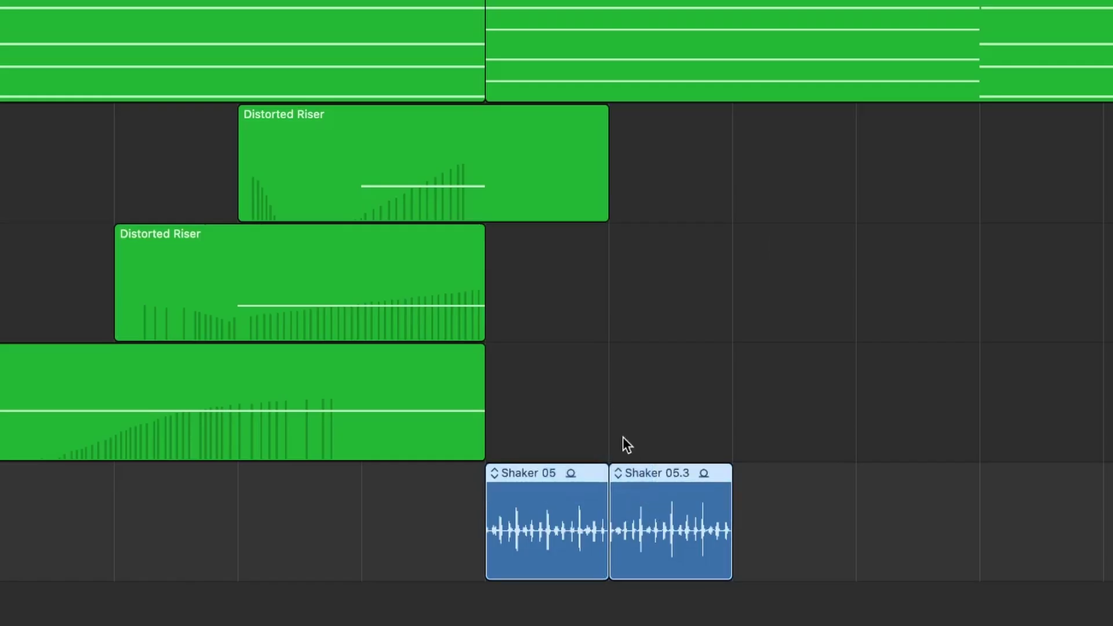
click(632, 502)
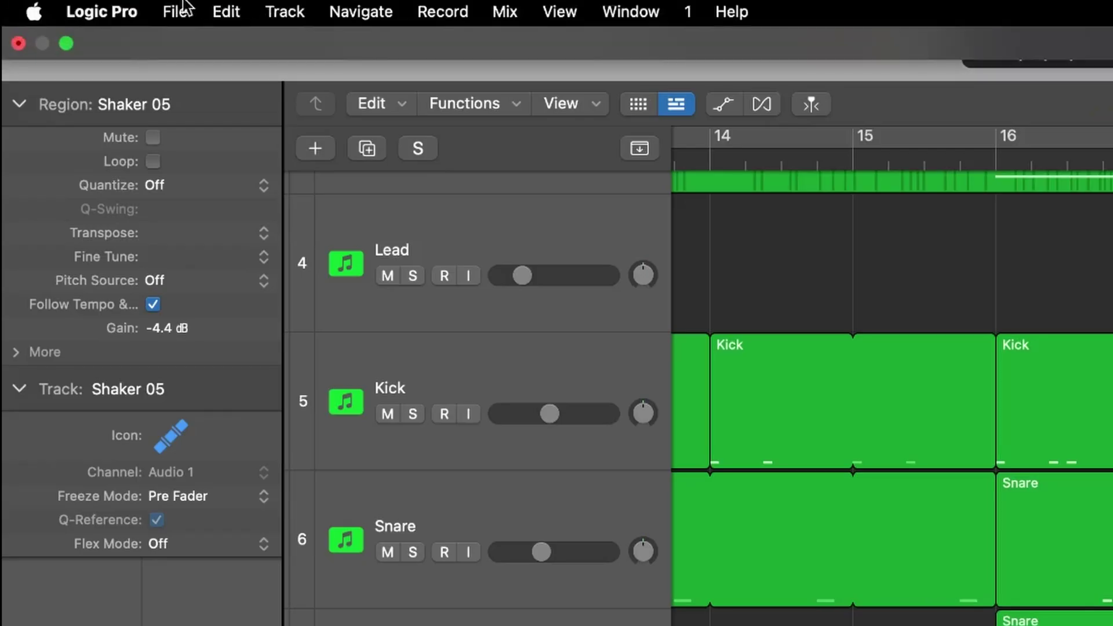
In General > Editing settings, set Right Mouse Button to Opens Tool and Shortcut Menu
click(136, 11)
mouse_move(149, 84)
click(433, 93)
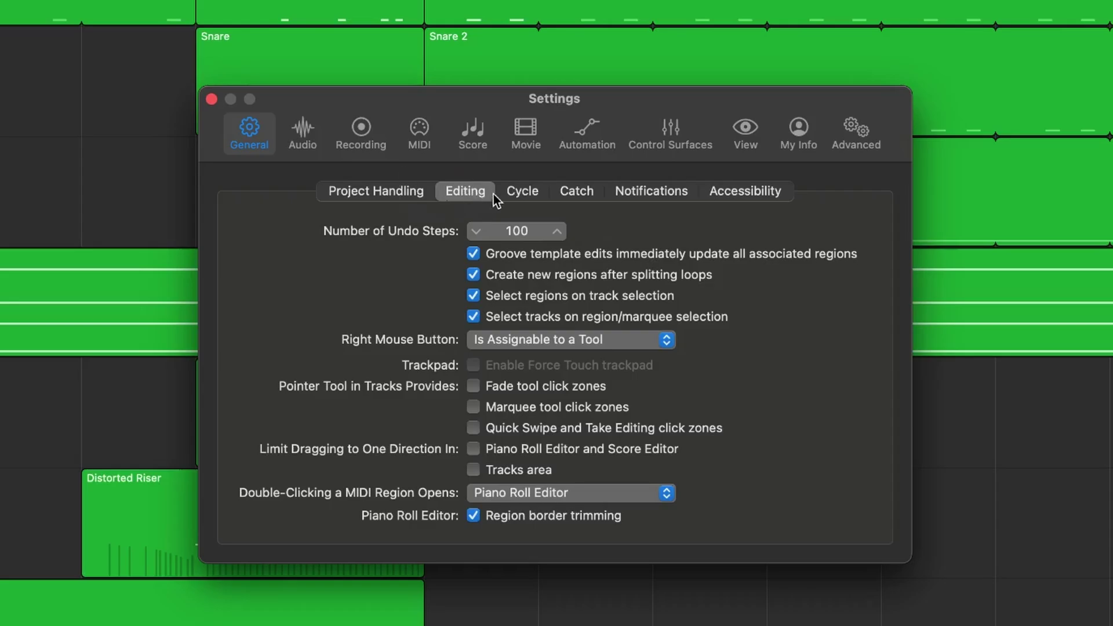
click(609, 341)
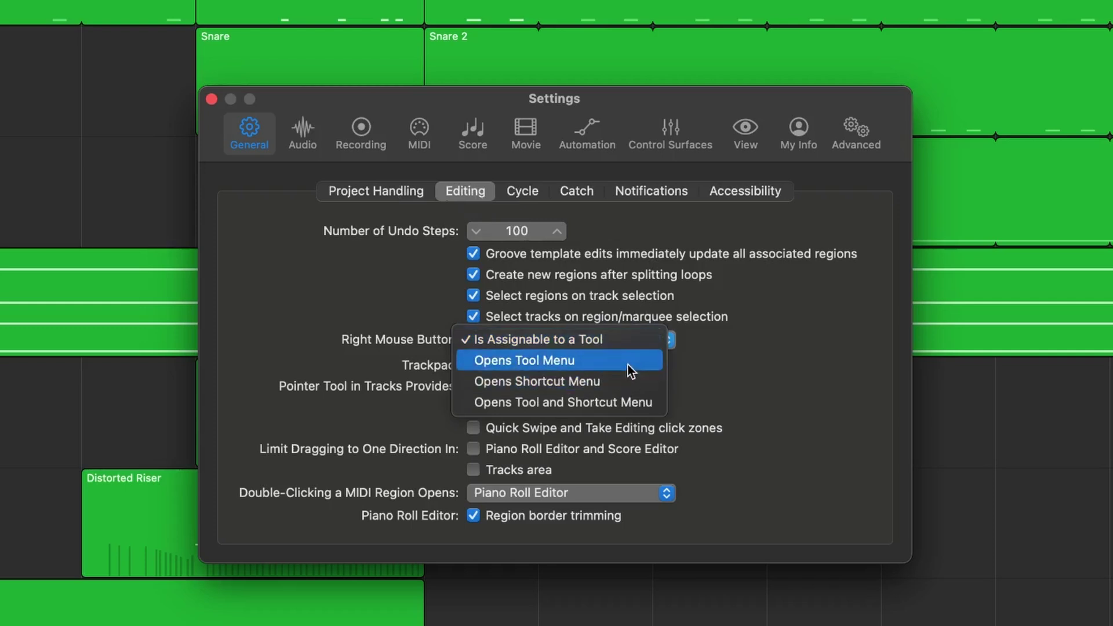
click(628, 364)
right_click(1052, 402)
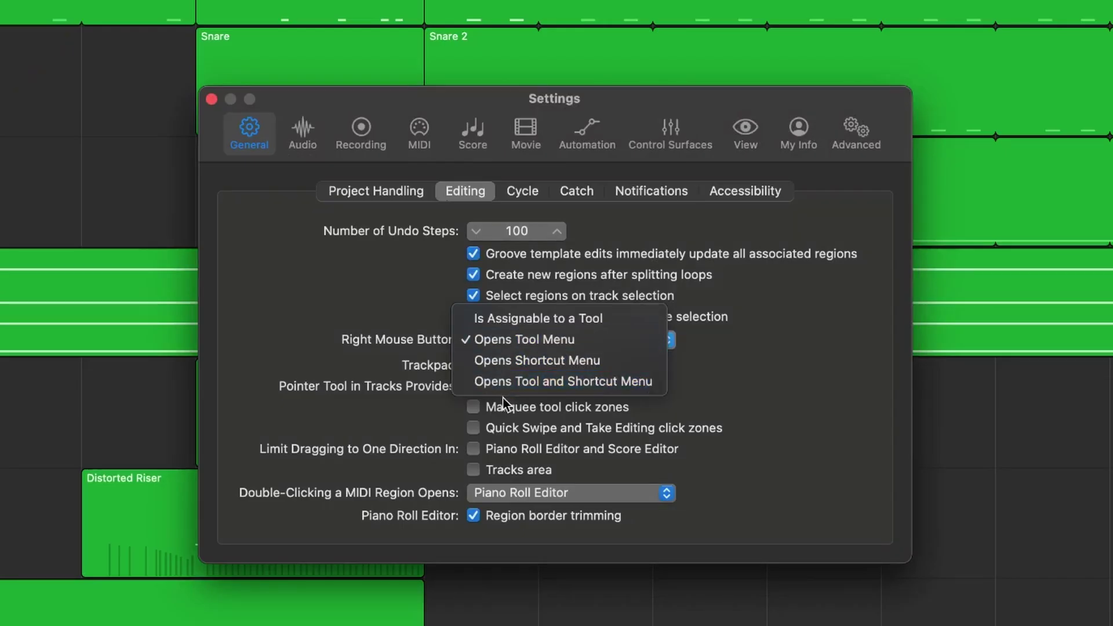
click(589, 382)
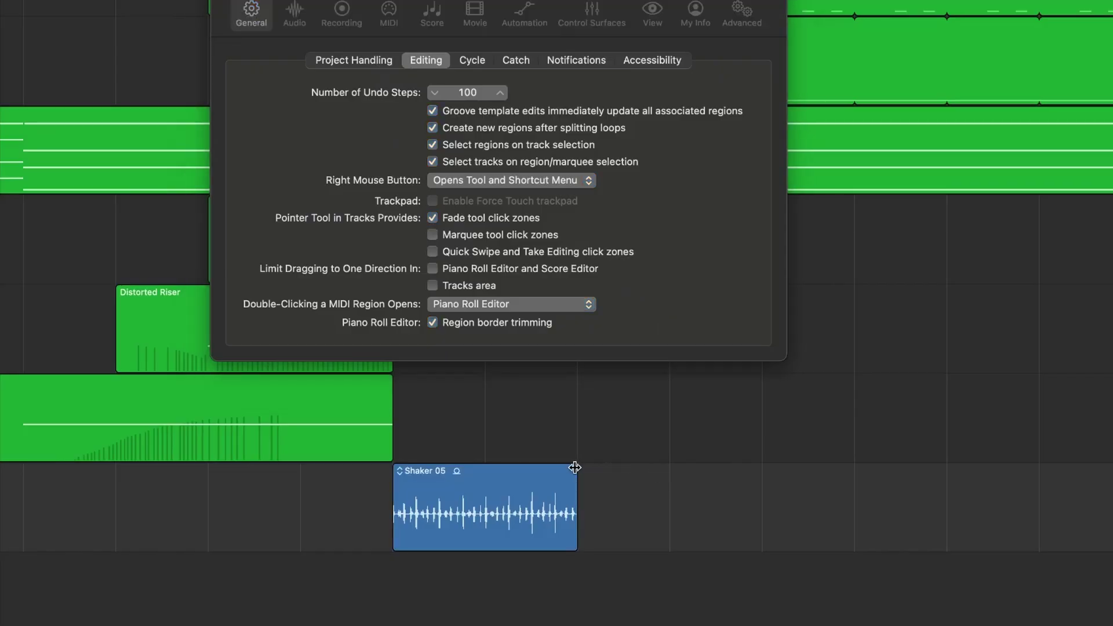
key(t)
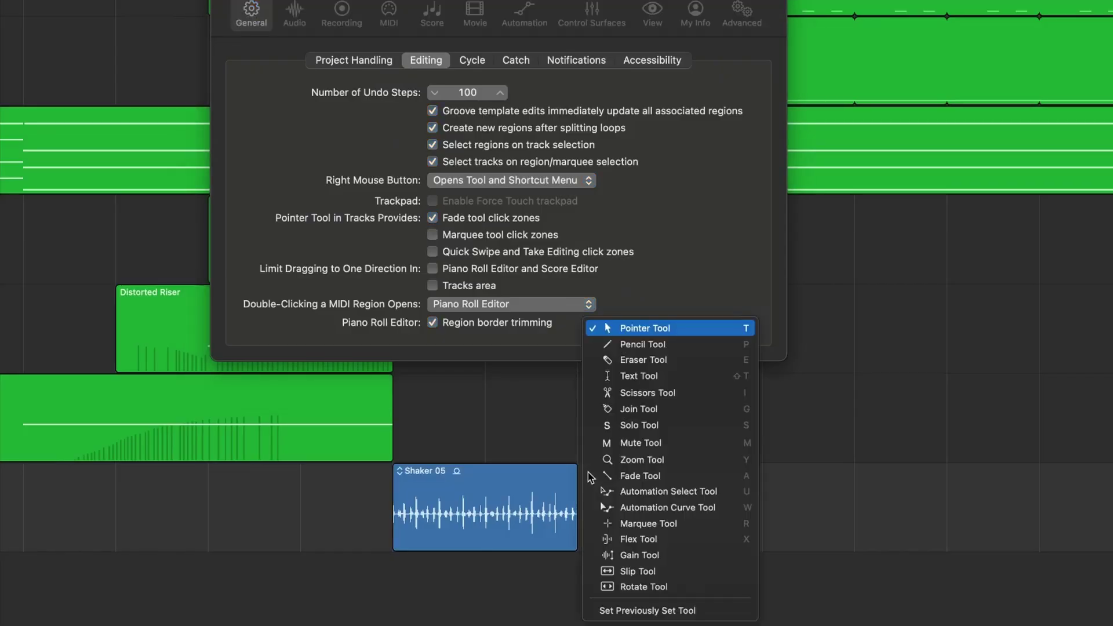
key(Escape)
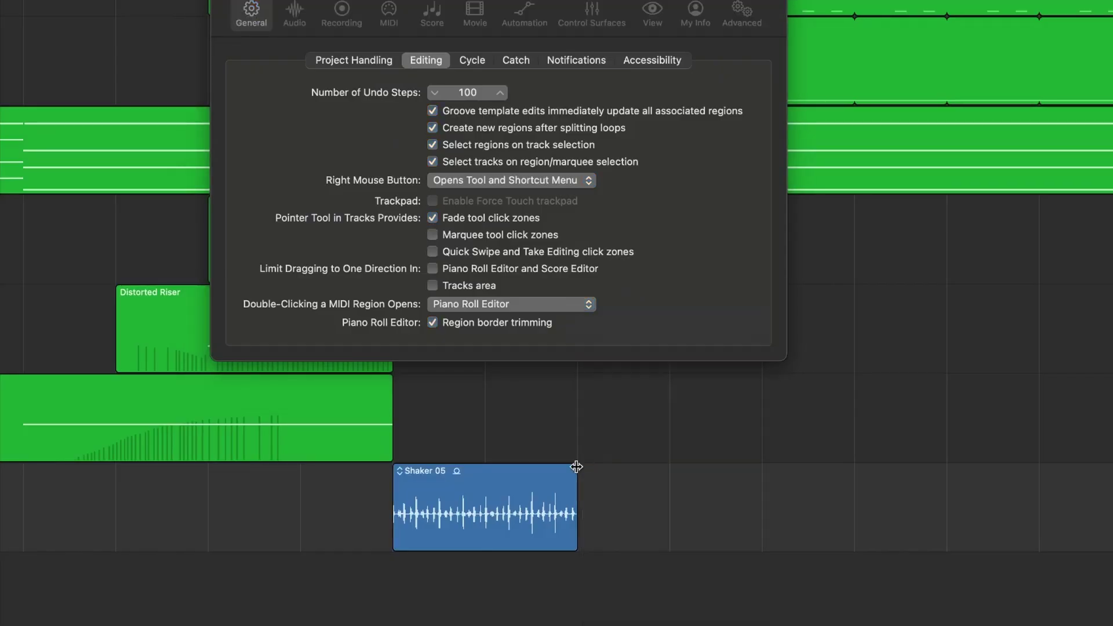
mouse_move(574, 470)
mouse_down()
mouse_move(537, 489)
mouse_move(575, 471)
mouse_up()
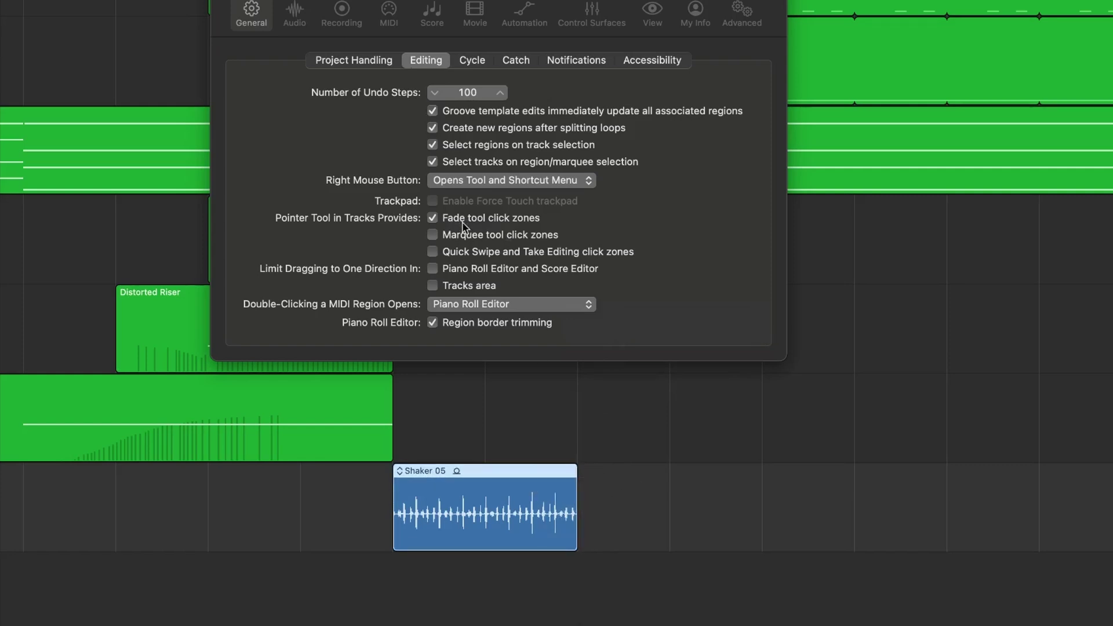
right_click(588, 461)
key(Escape)
right_click(597, 490)
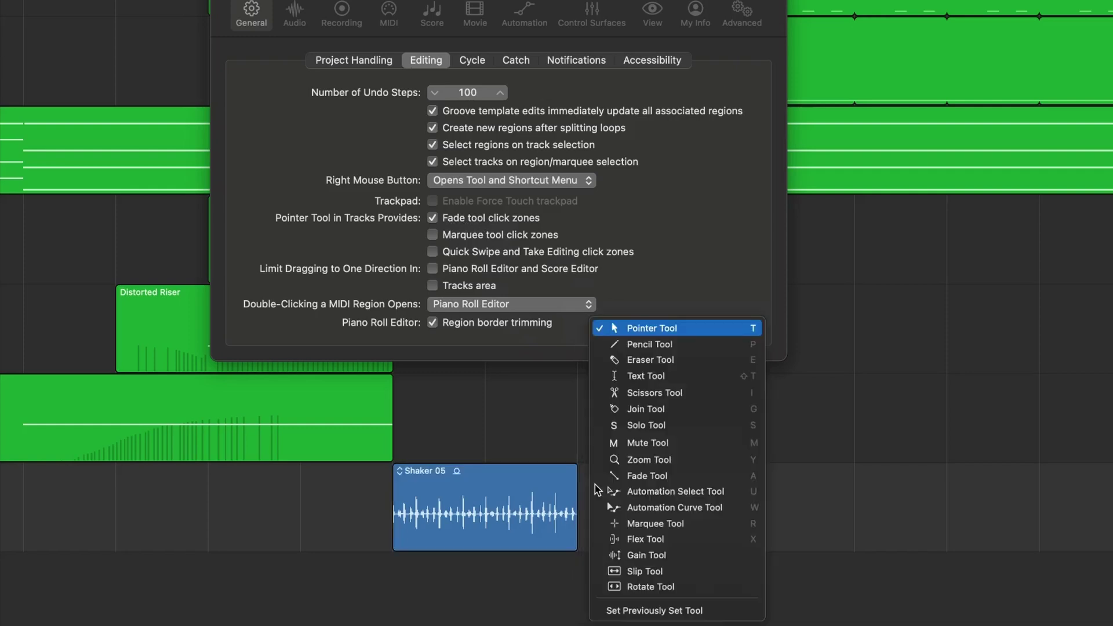
click(626, 334)
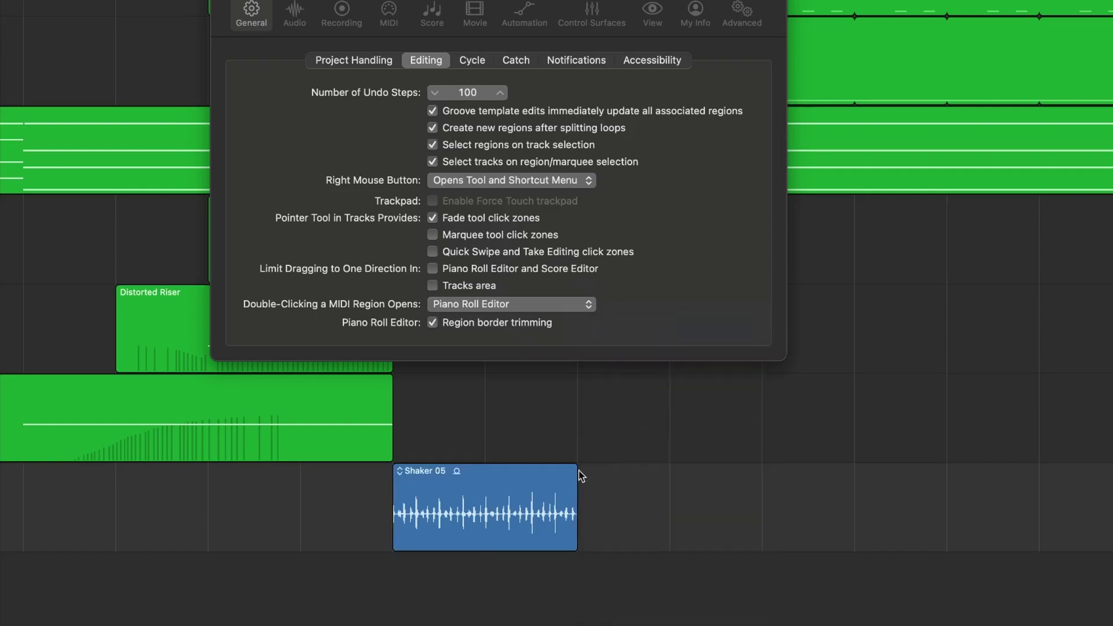
drag(572, 474, 523, 470)
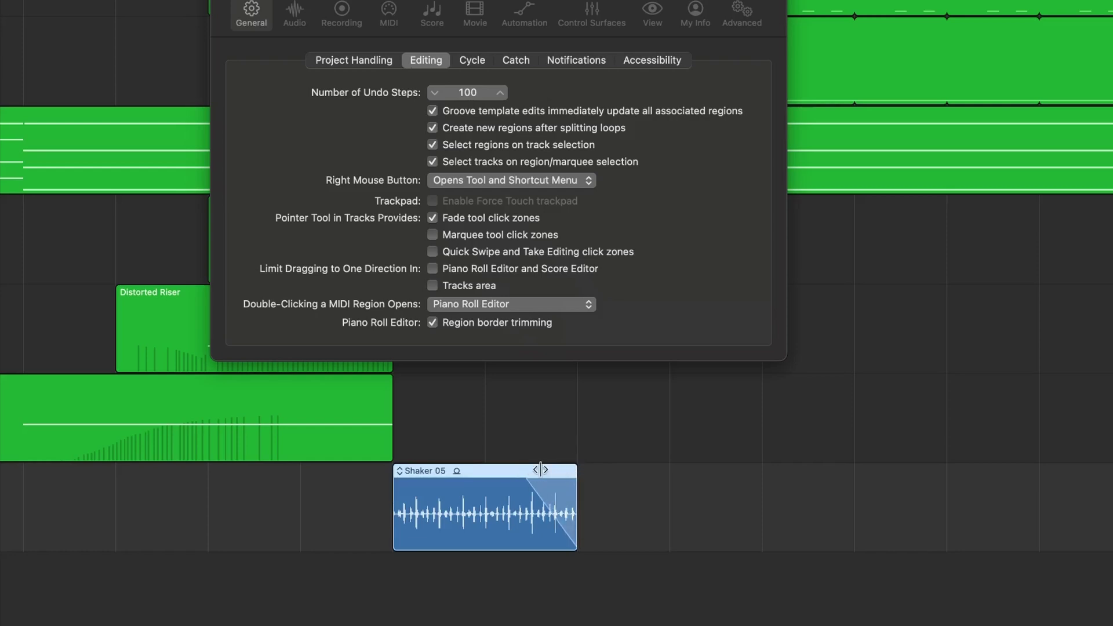
drag(393, 466, 461, 470)
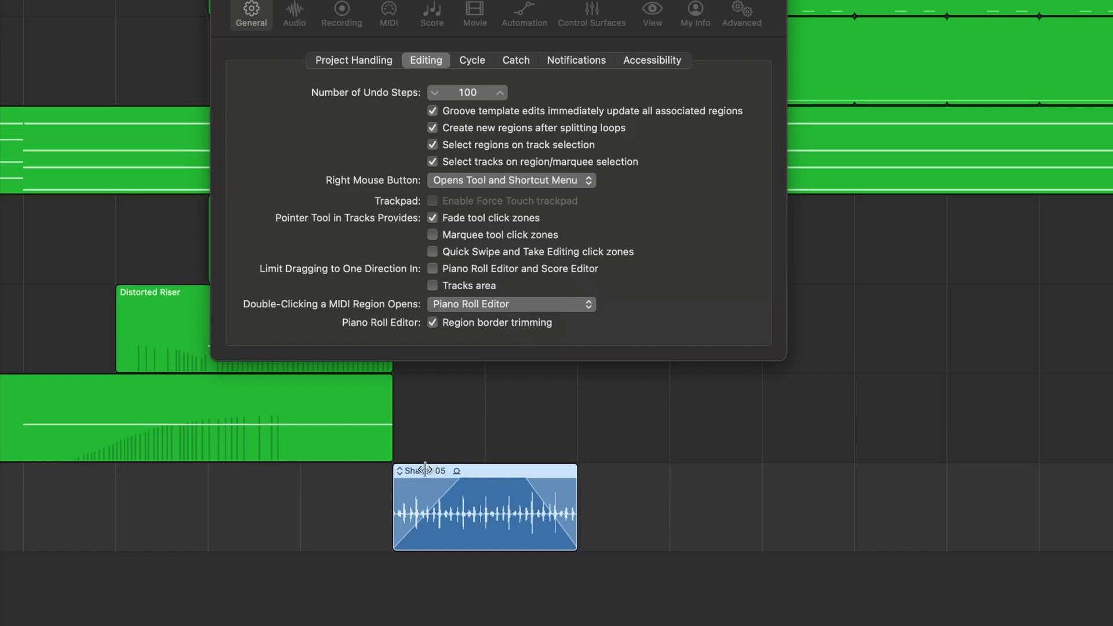
drag(462, 479, 358, 480)
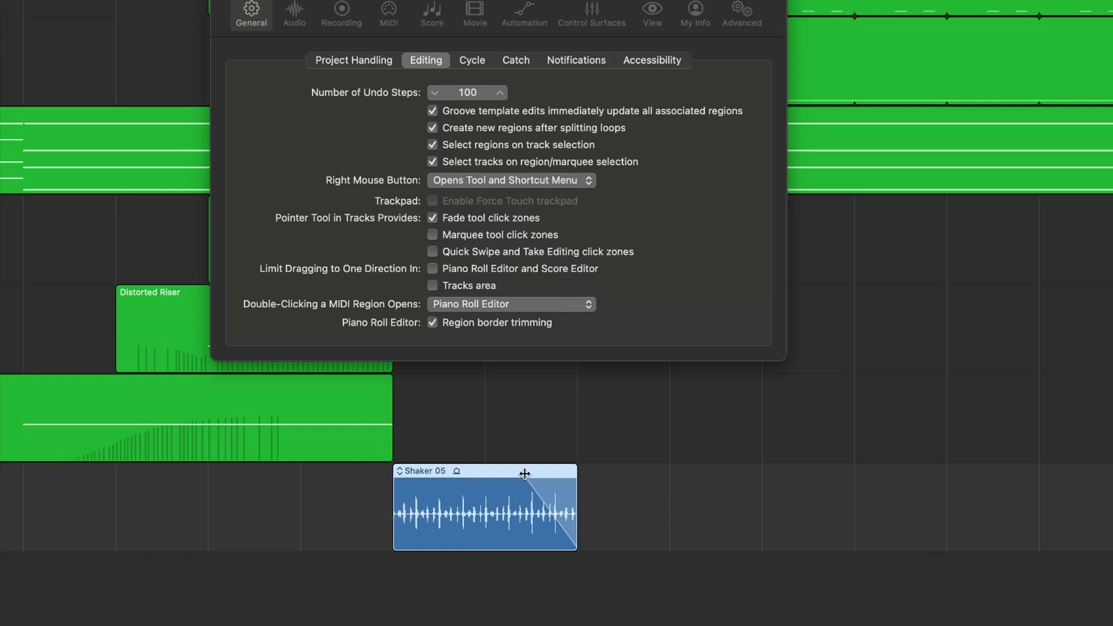
drag(525, 474, 599, 474)
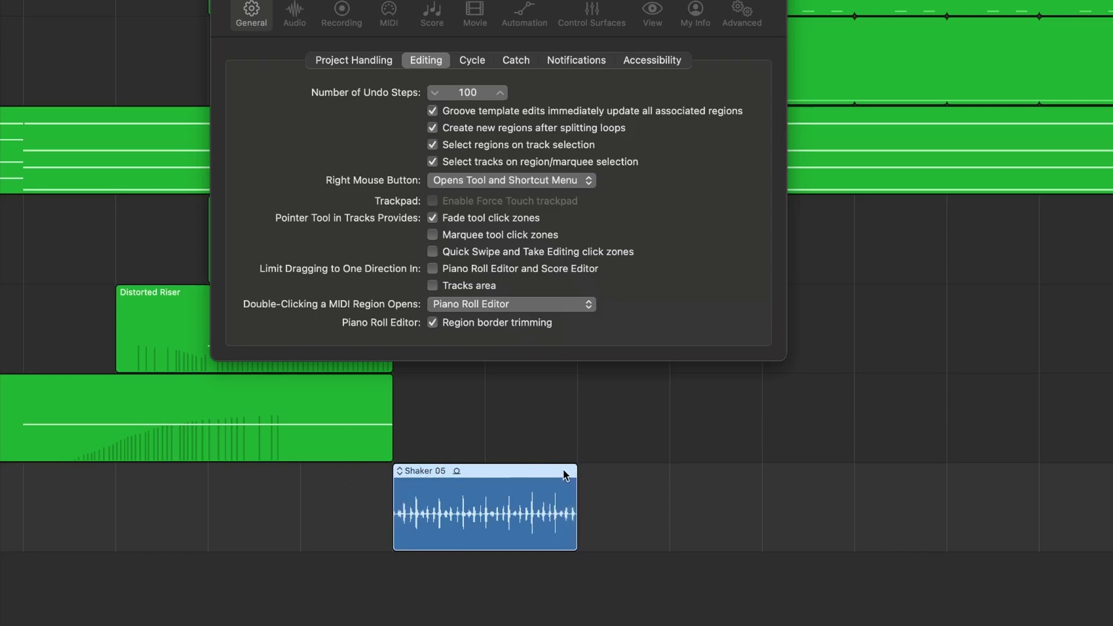